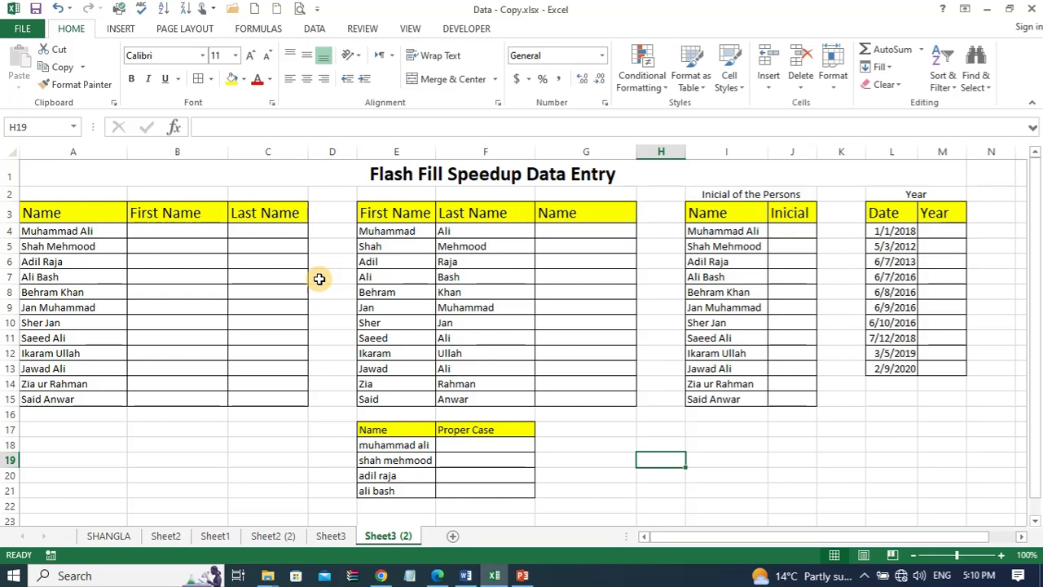
Switch to the DATA ribbon to reach Flash Fill for the name table.
click(315, 31)
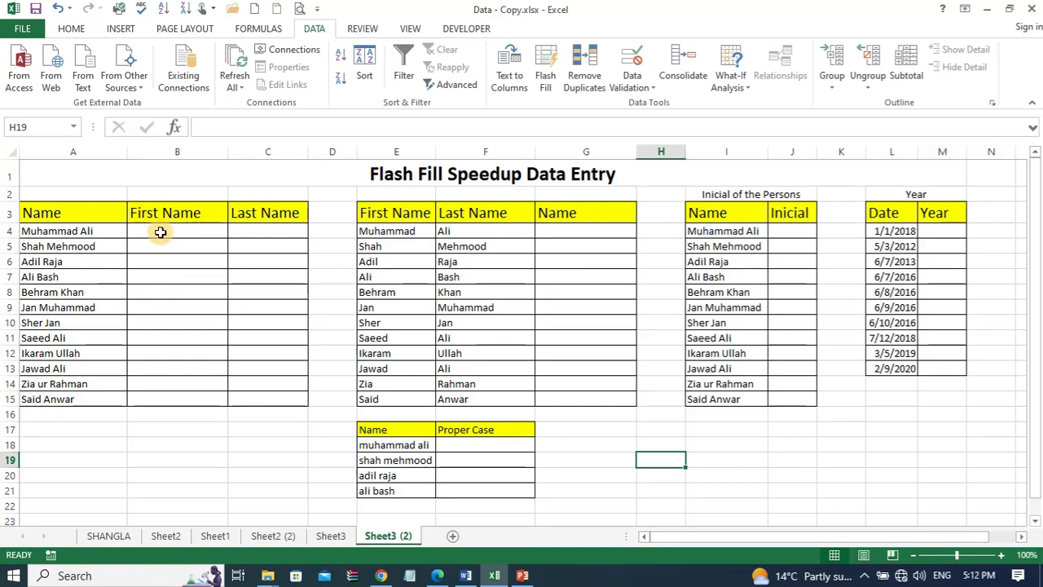
Enter the first person's first name in B4, copy it down, then convert the copies to Flash Fill through B15.
click(160, 232)
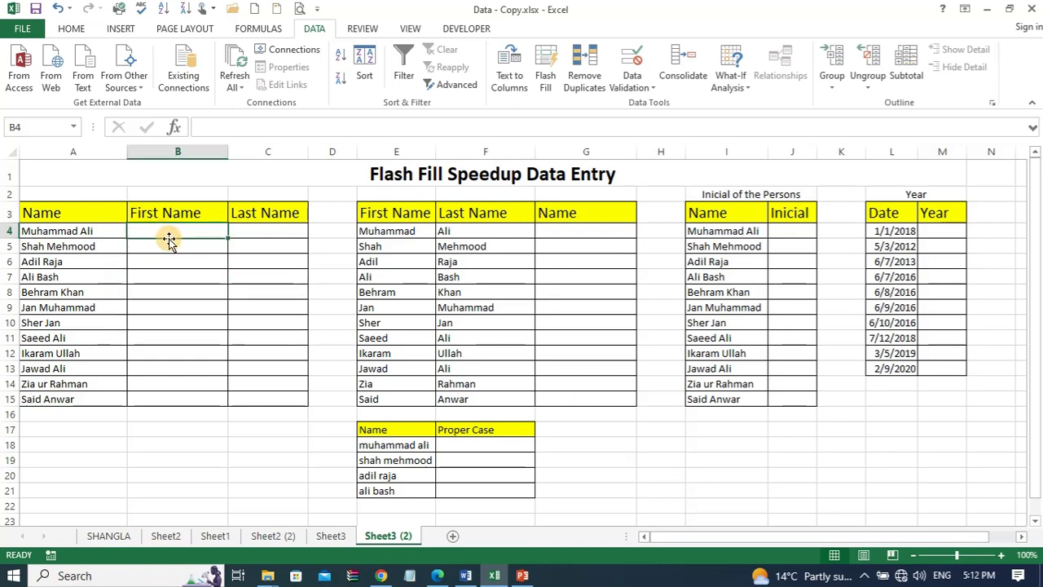
text(Mu)
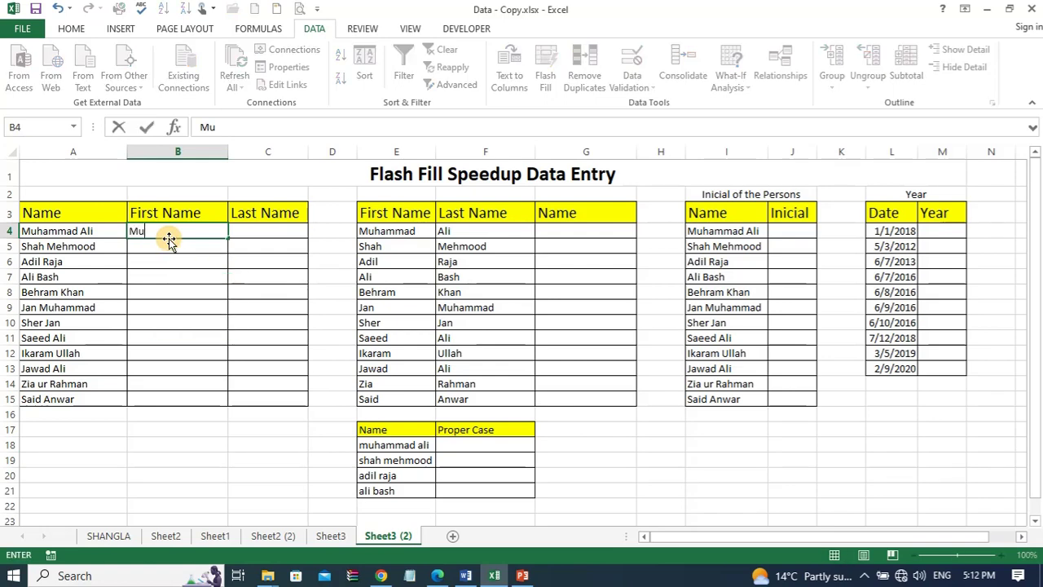
text(hammad)
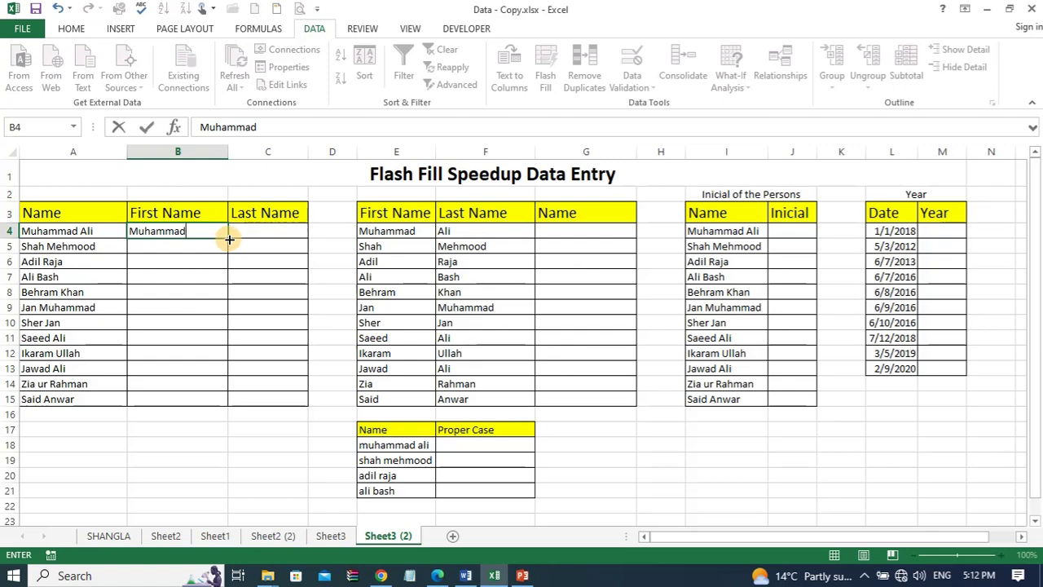
double_click(230, 239)
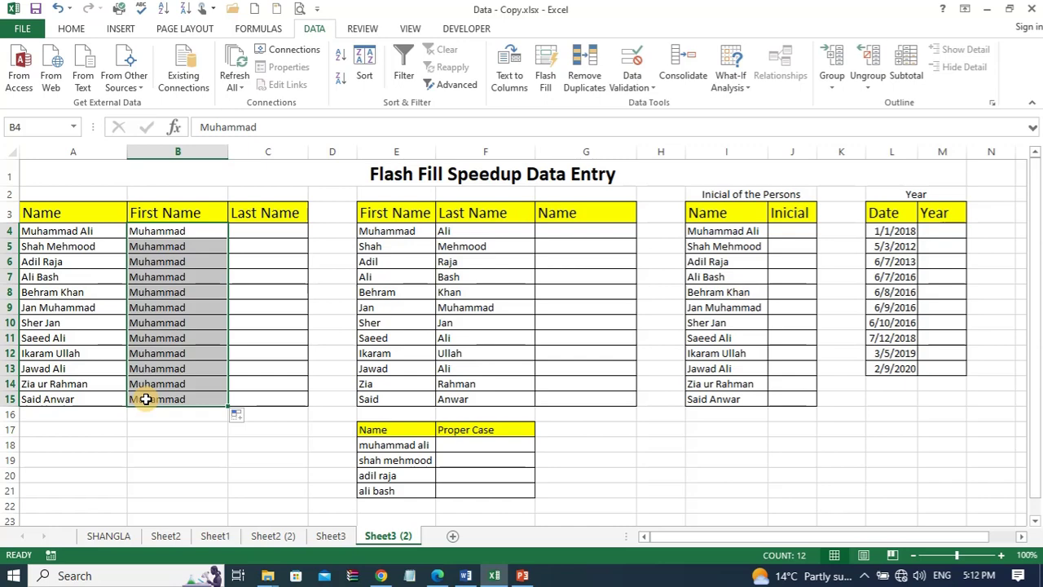
click(244, 418)
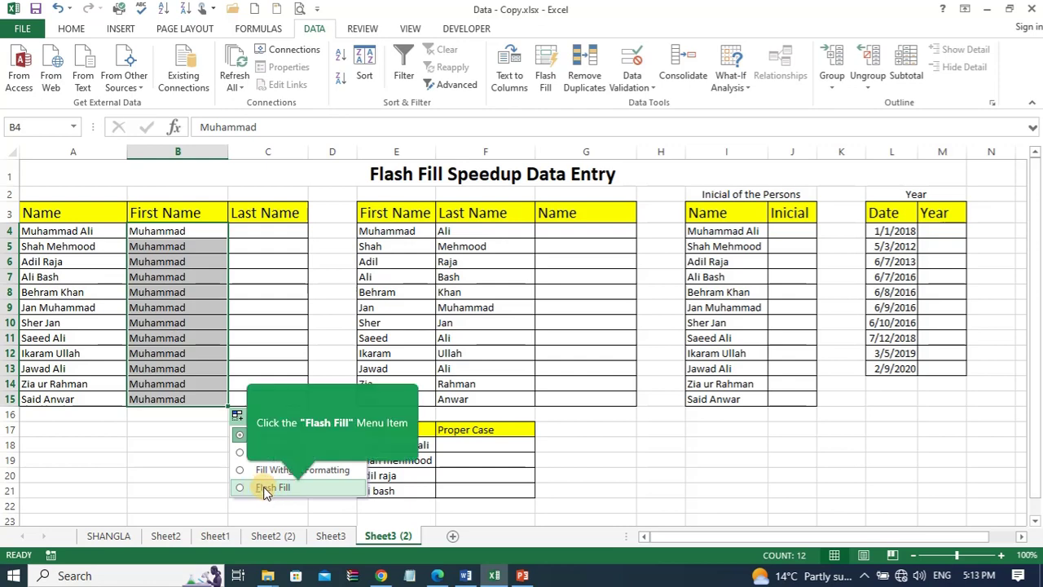
click(265, 489)
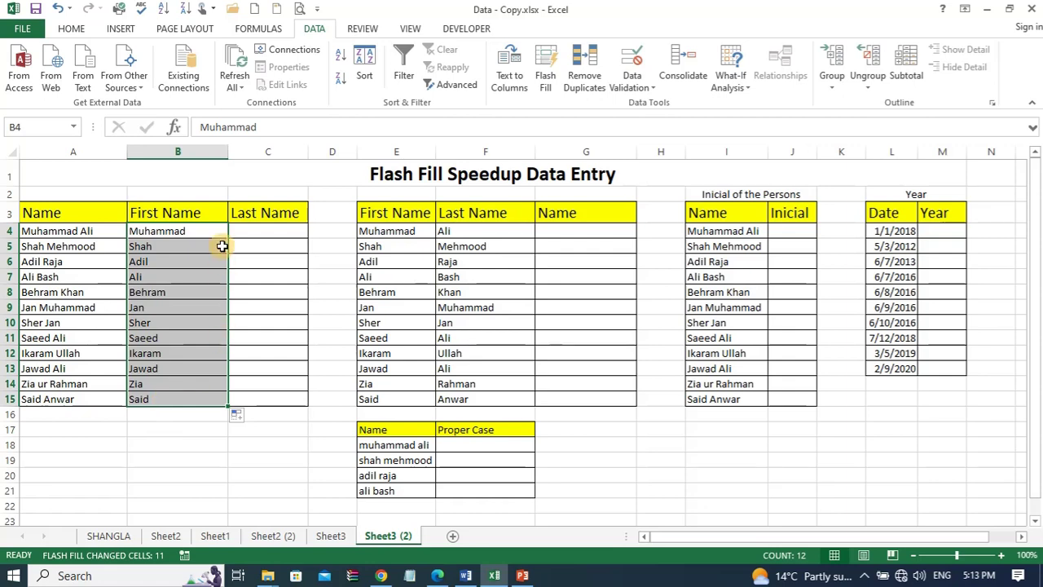
Enter the first two last names in C4 and C5, then accept Flash Fill's suggestions through C15.
click(242, 233)
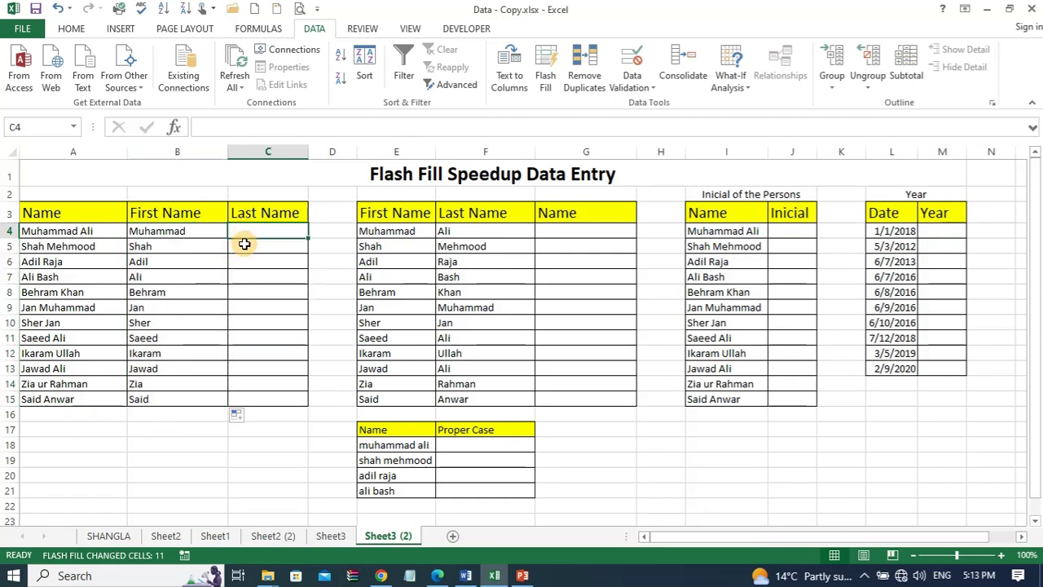
text(Ali)
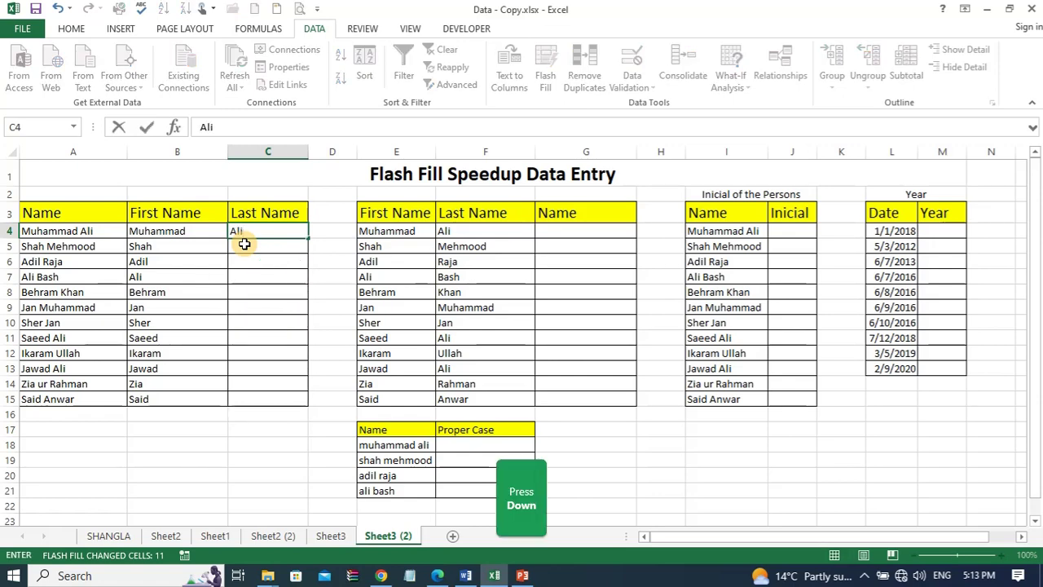
key(Down)
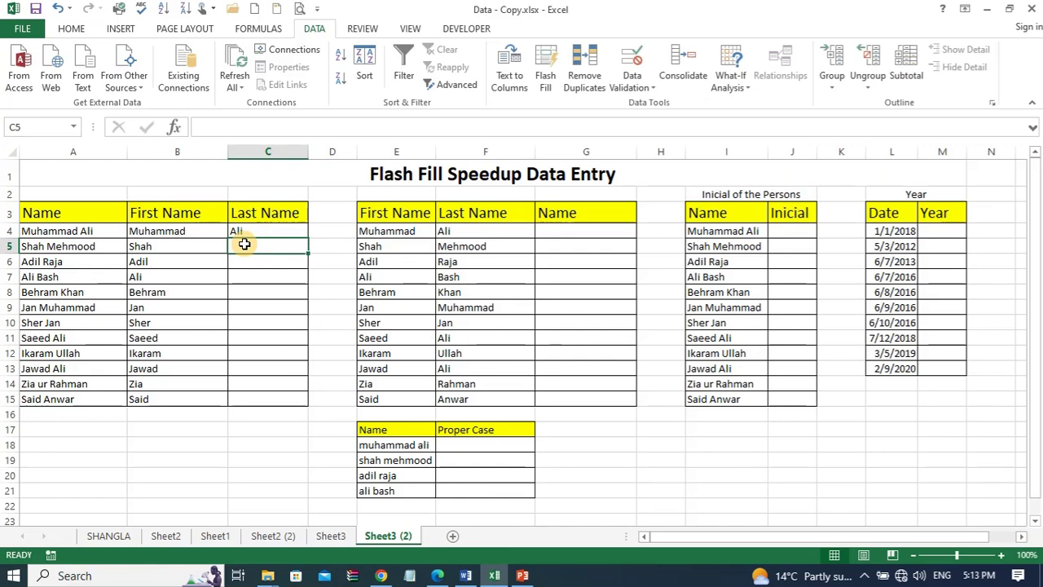
text(mehmood)
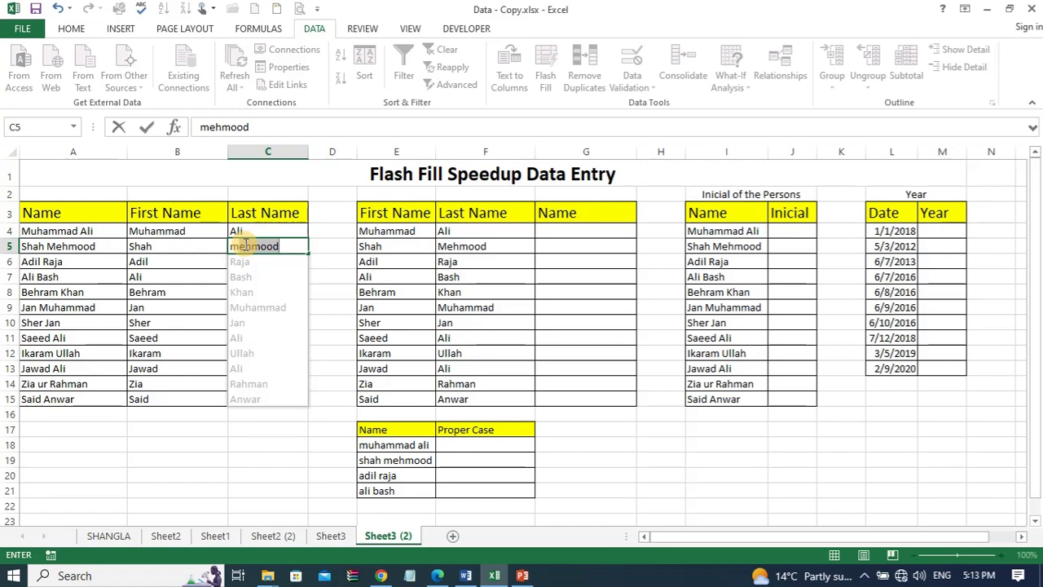
key(Return)
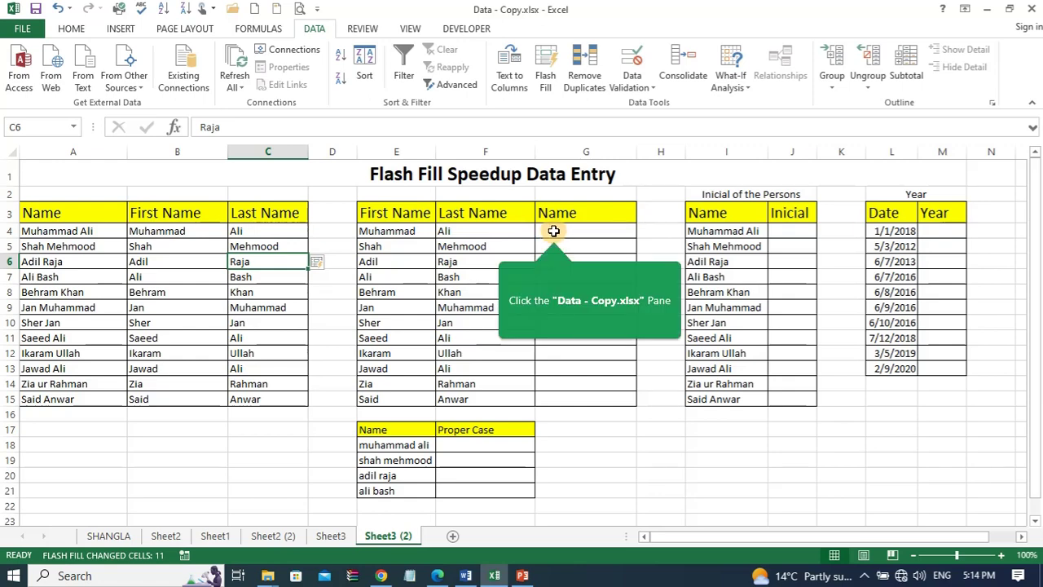
Type the first full name in G4, start the second in G5, and accept Flash Fill through G15.
click(553, 231)
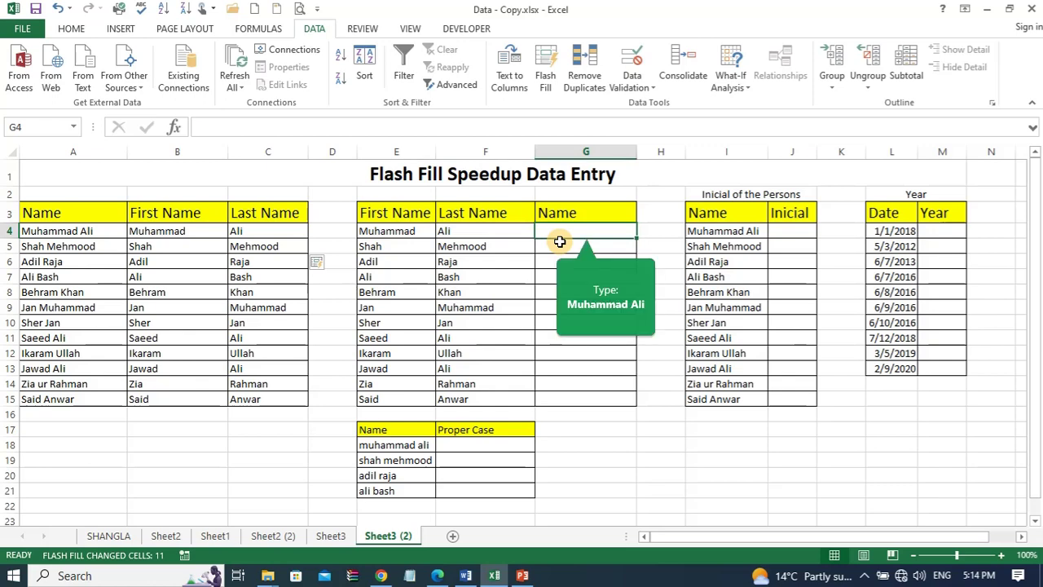
text(Muha)
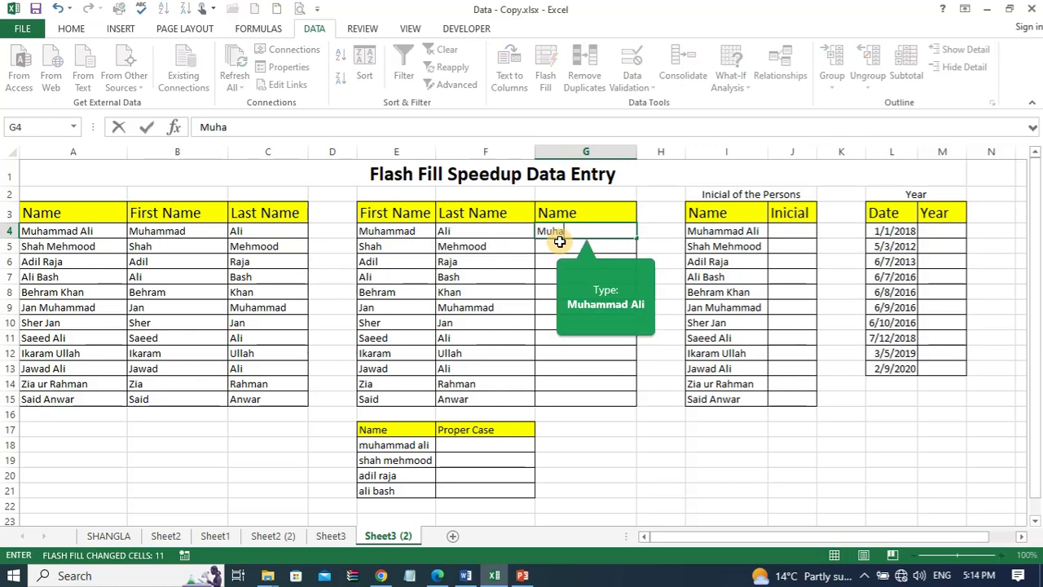
text(mmad A)
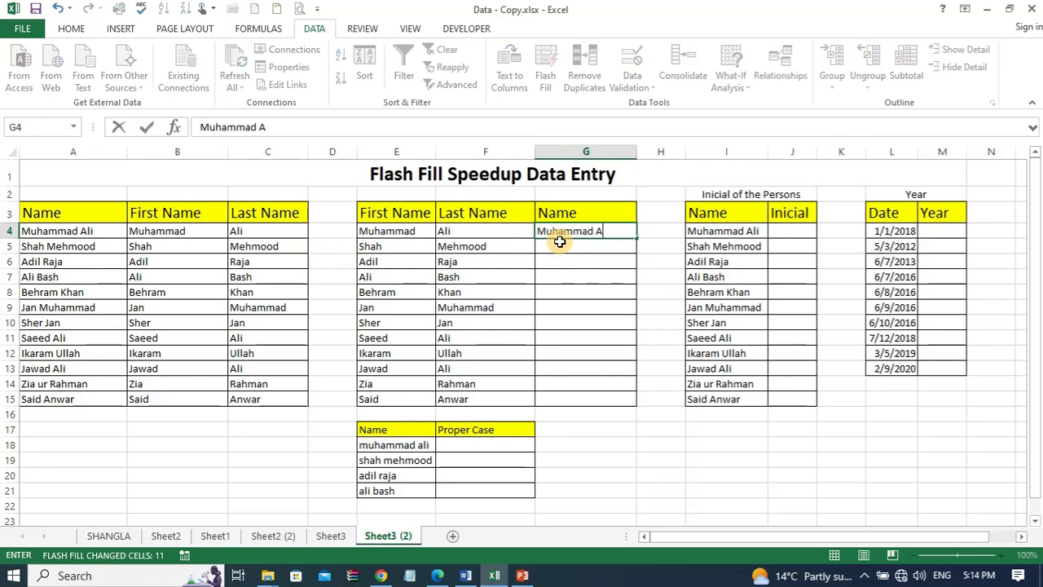
text(li)
key(Down)
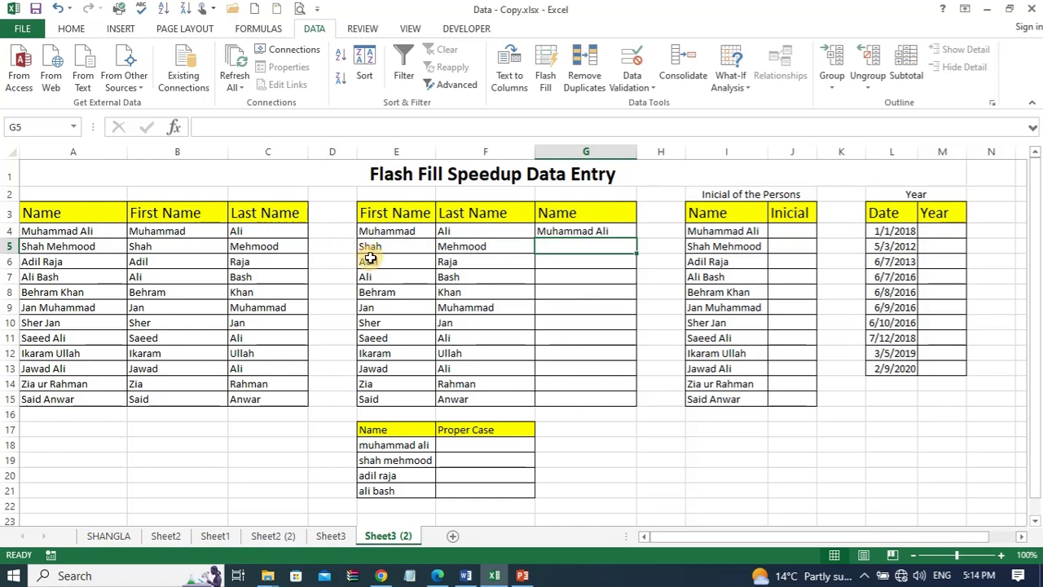
click(546, 248)
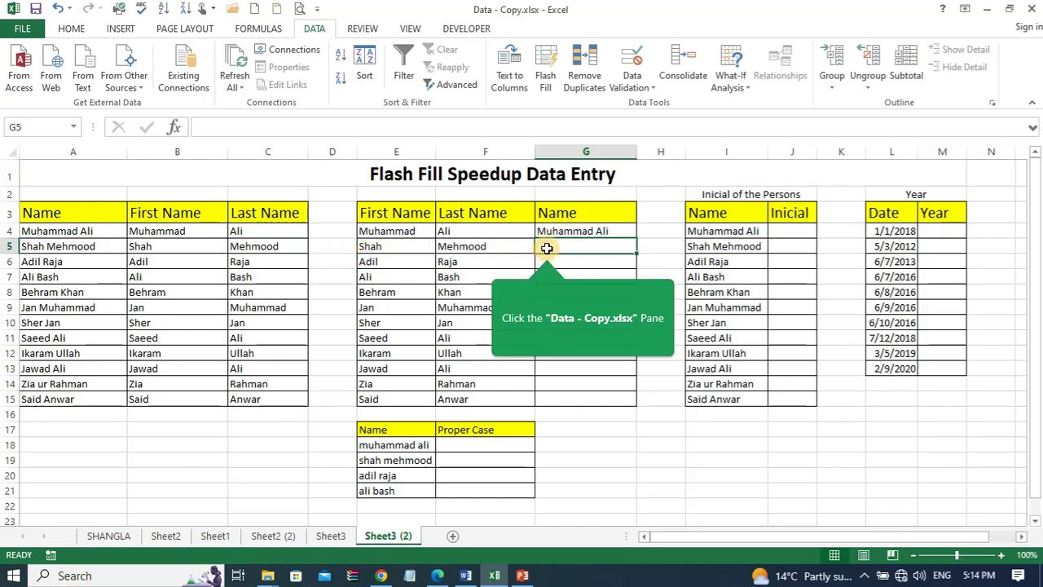
text(shah Mehmood)
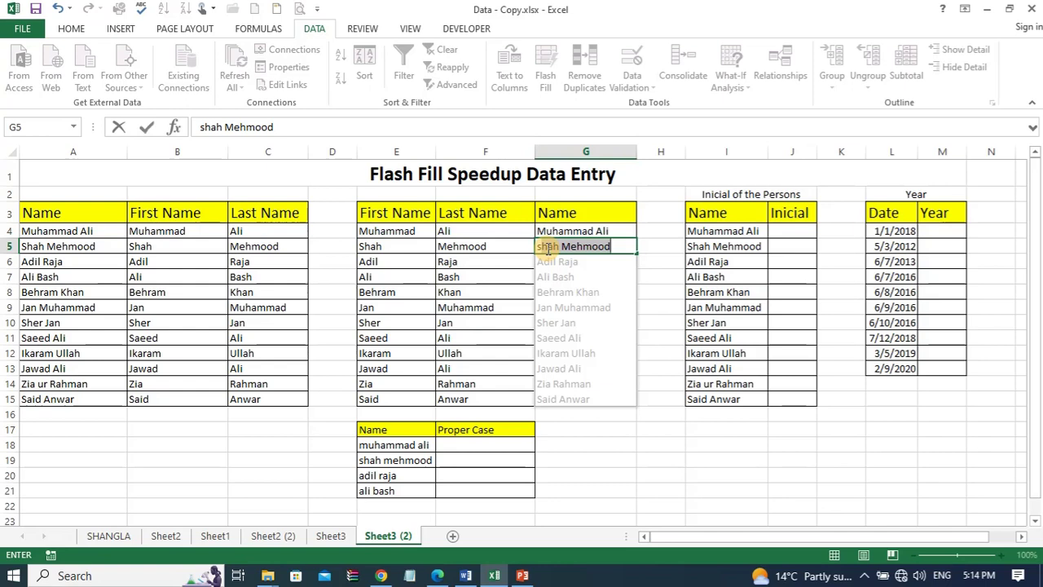
key(Return)
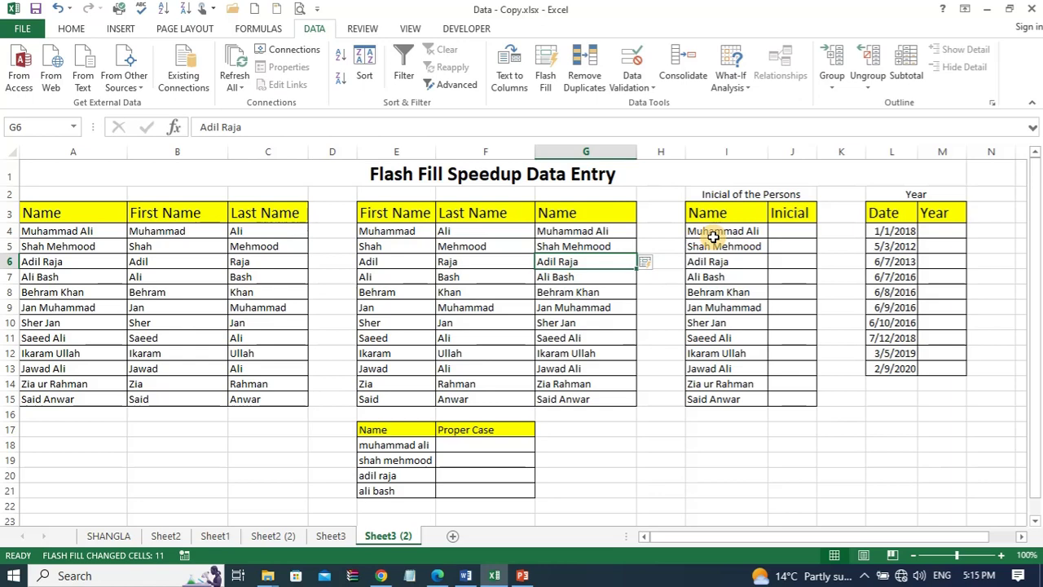
Type the first two people's initials in J4 and J5 so Flash Fill completes J6:J15.
click(775, 235)
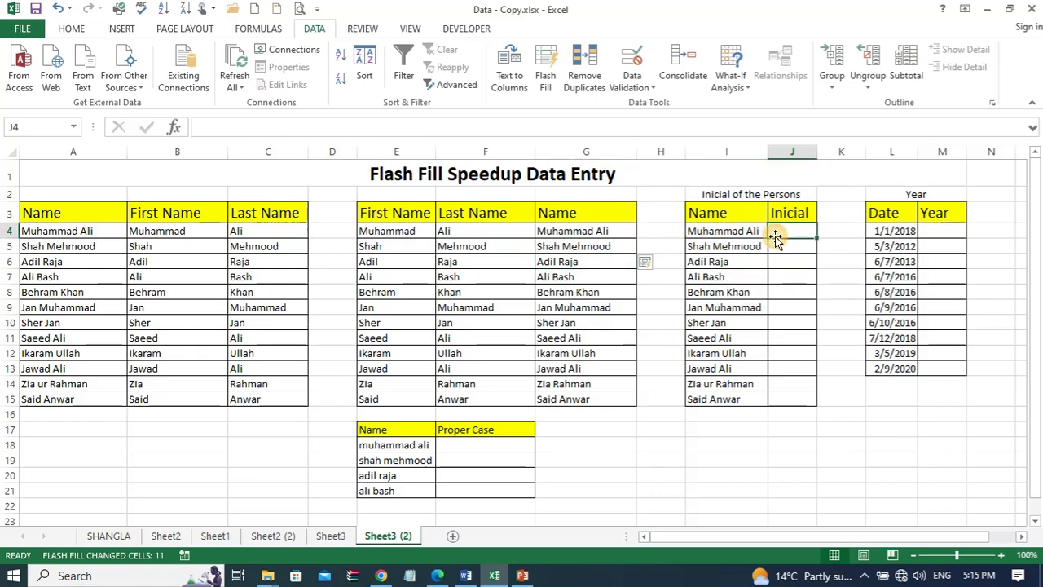
text(MA)
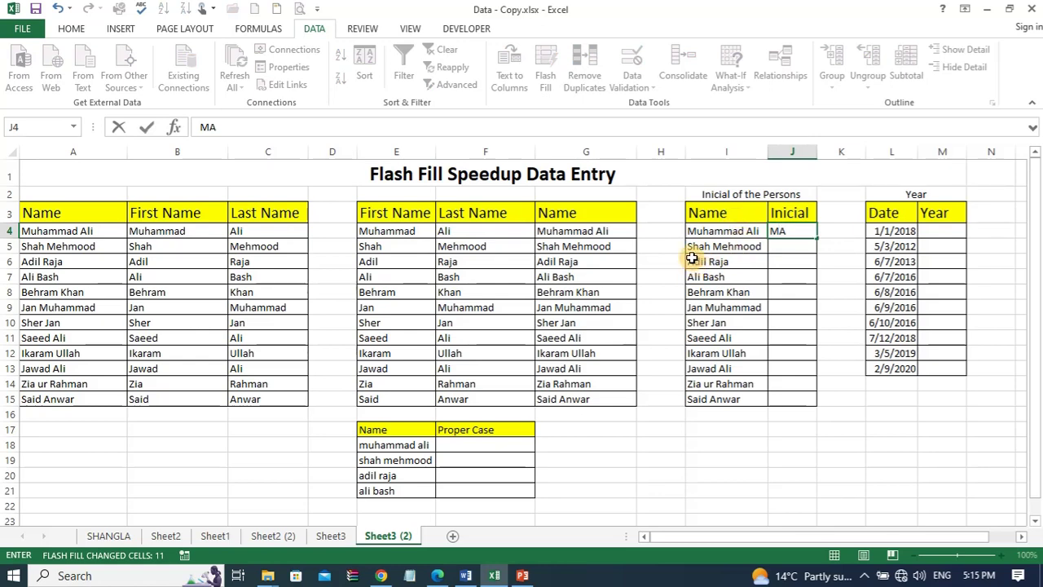
click(784, 249)
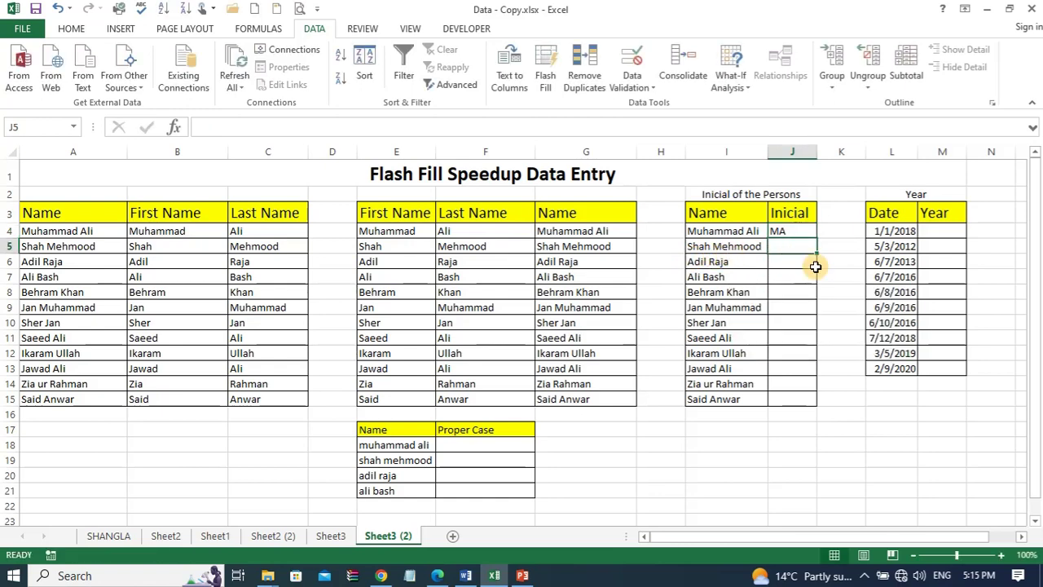
text(sM)
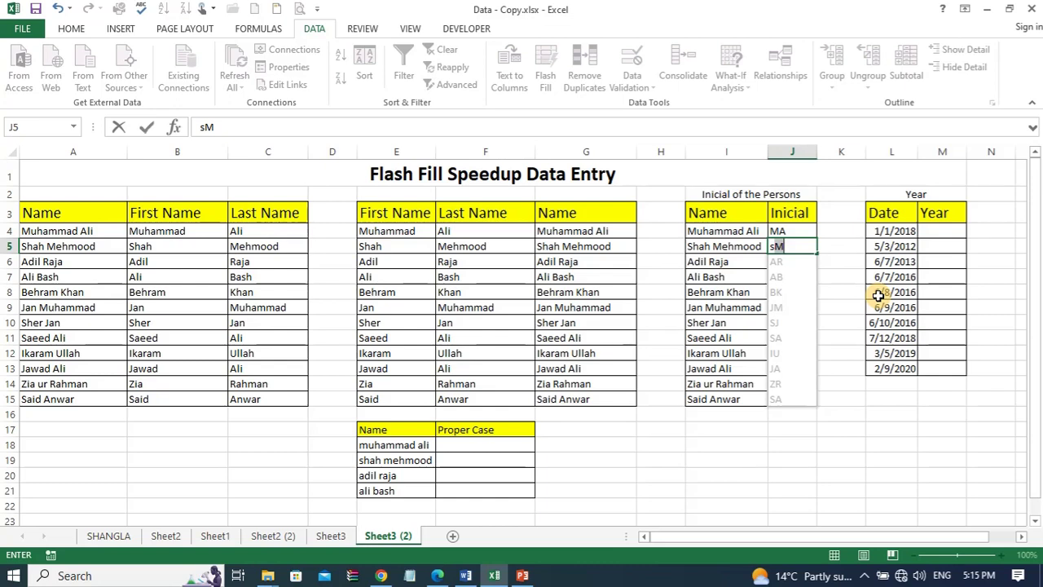
key(Return)
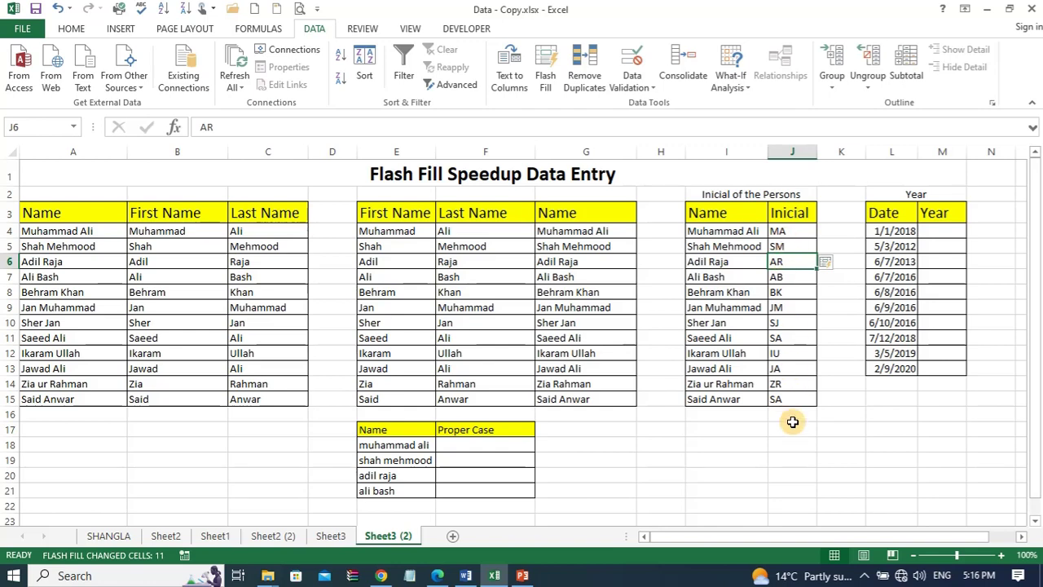
Enter 2018 in M4, fill down to M13, and switch the fill to Flash Fill.
click(931, 234)
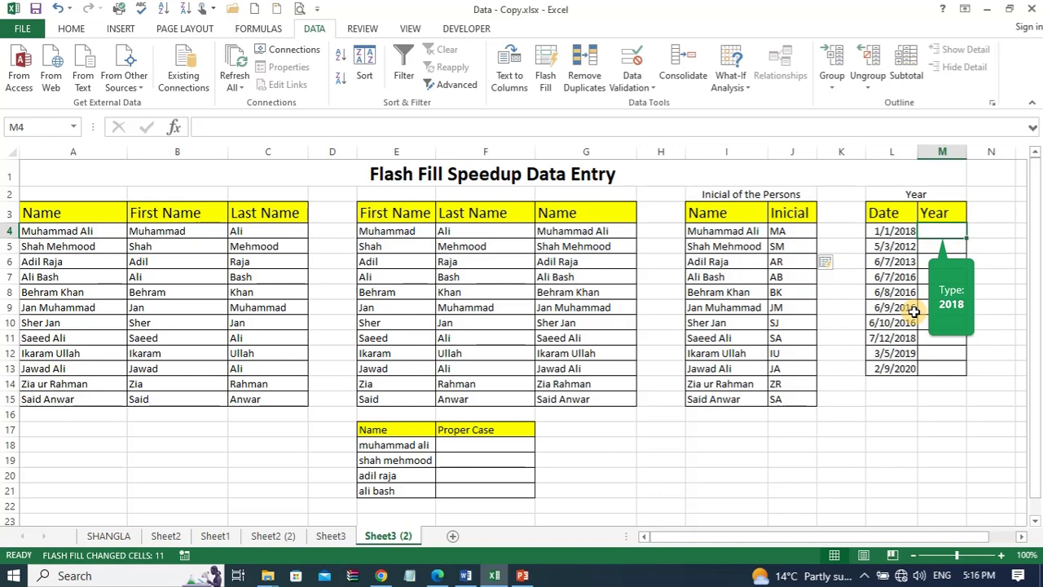
text(201)
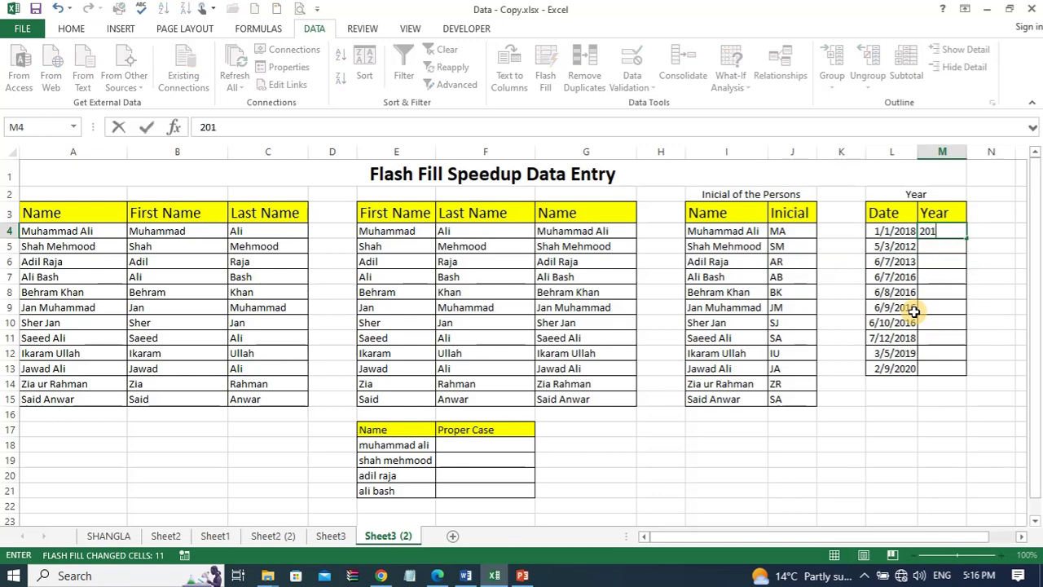
text(8)
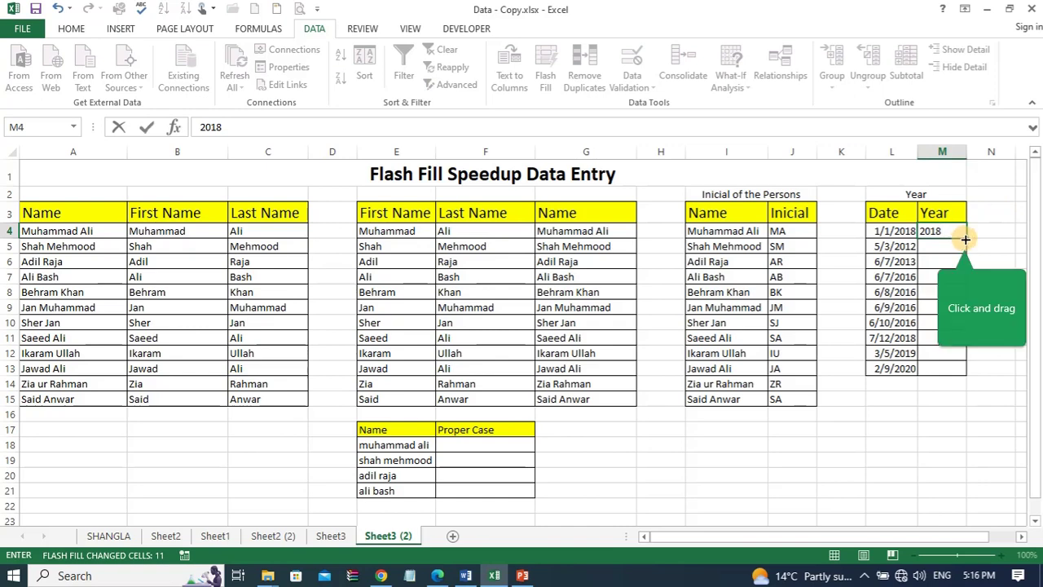
drag(964, 240, 952, 375)
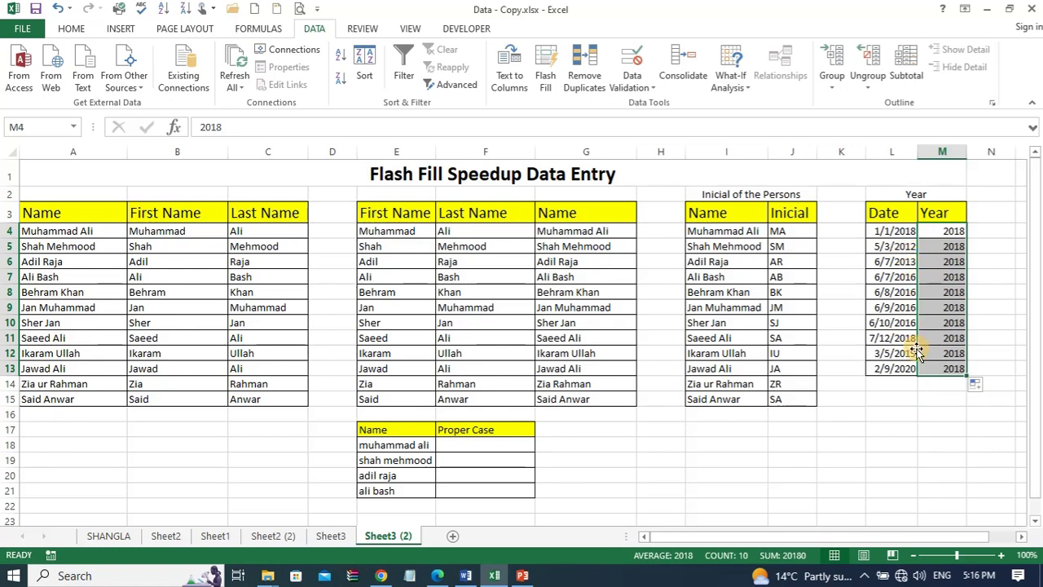
click(980, 387)
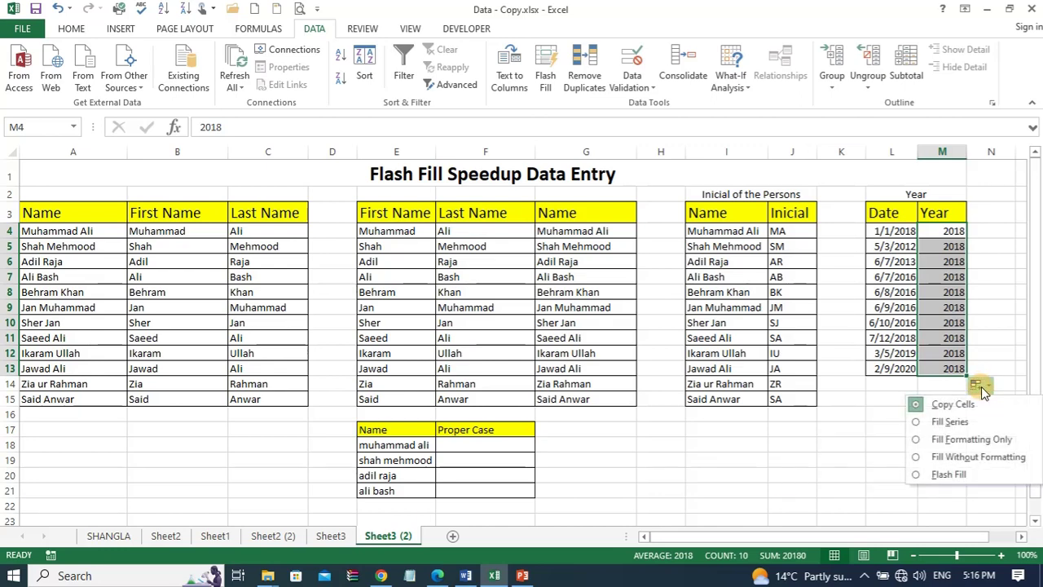
click(957, 473)
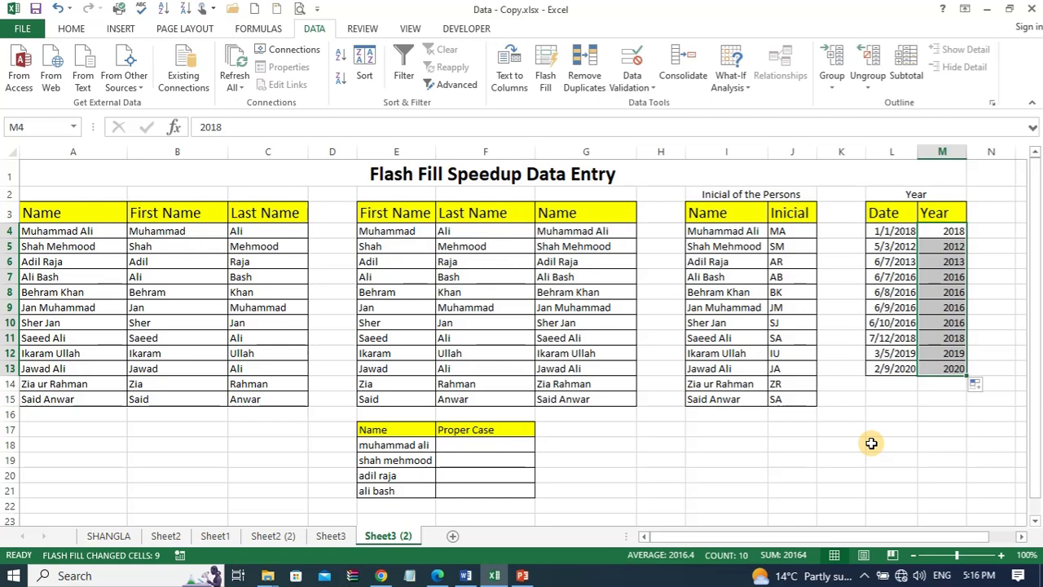
click(852, 433)
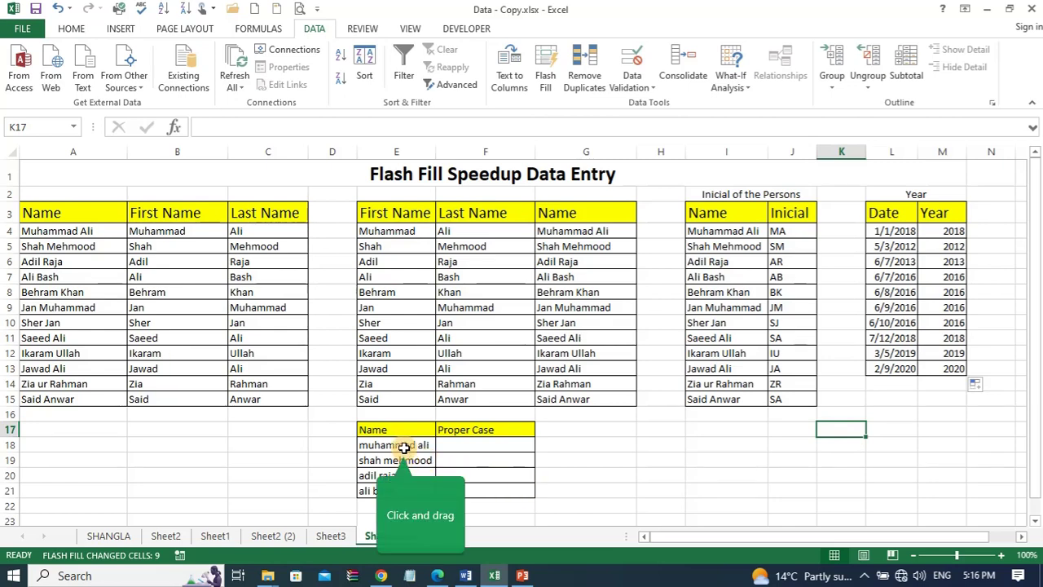
drag(404, 448, 397, 490)
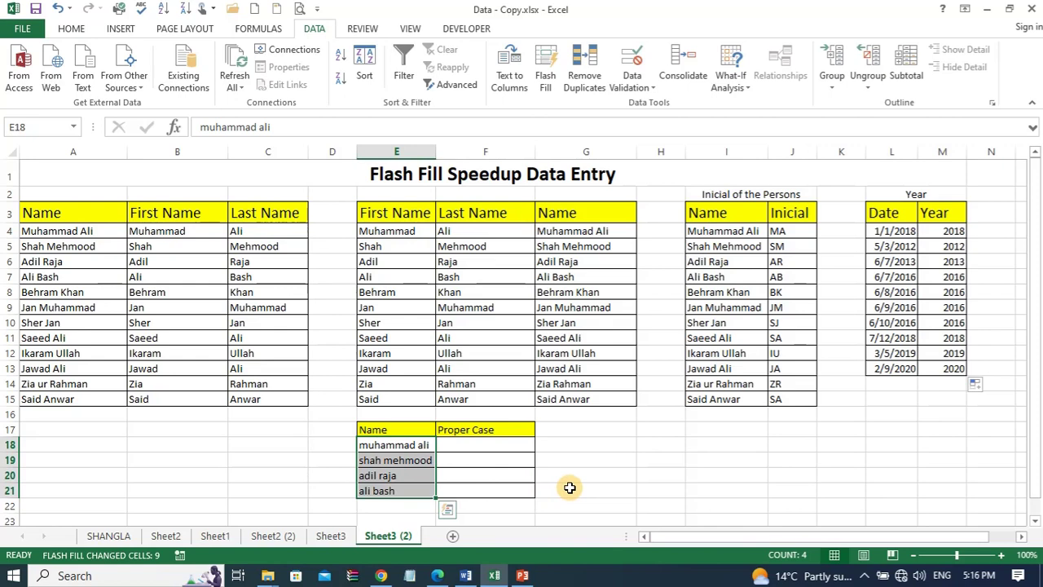
click(394, 475)
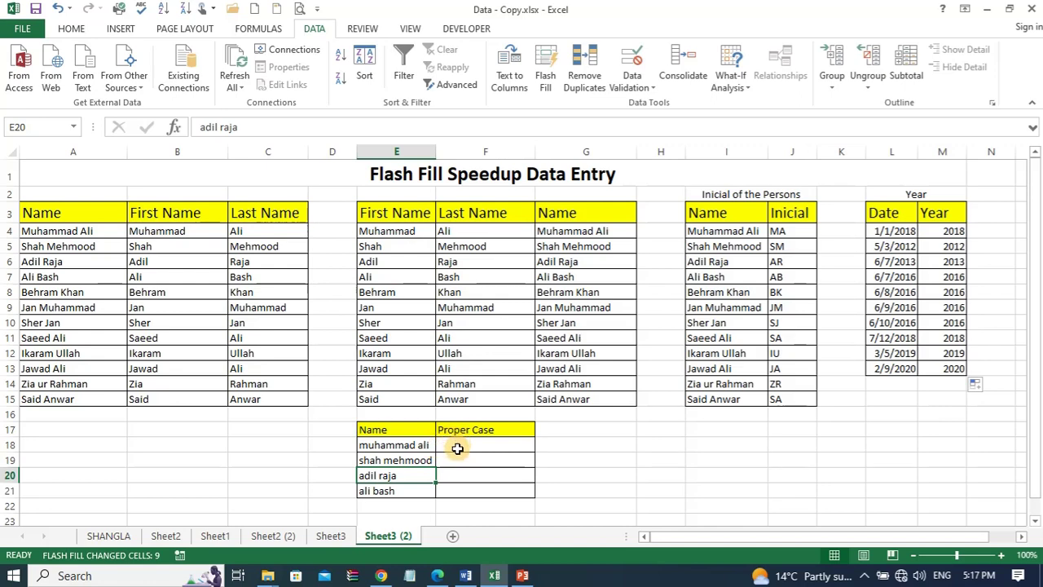
Type the first name in proper case into F18, then select F18:F21.
click(454, 446)
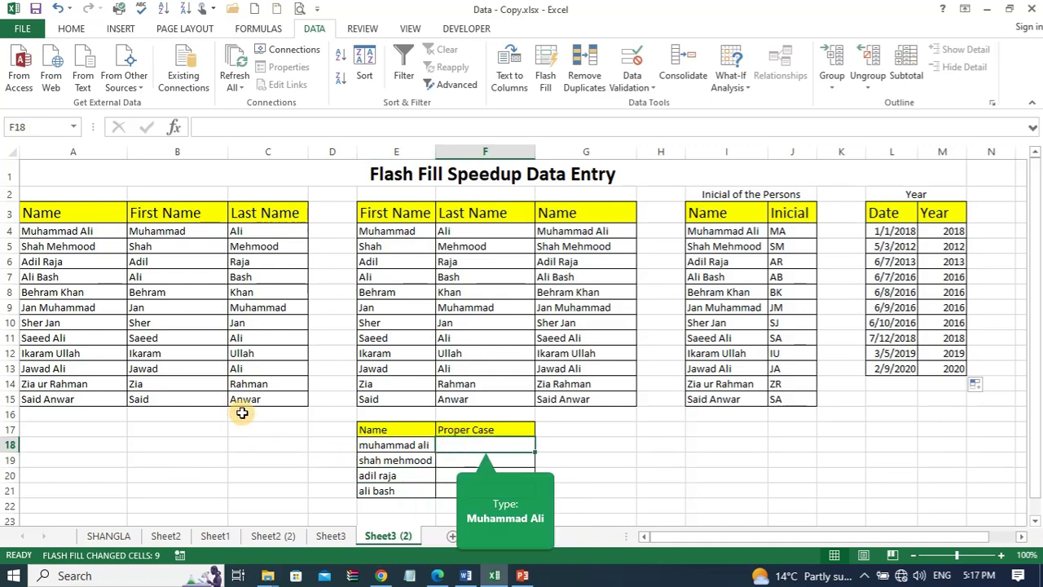
text(M)
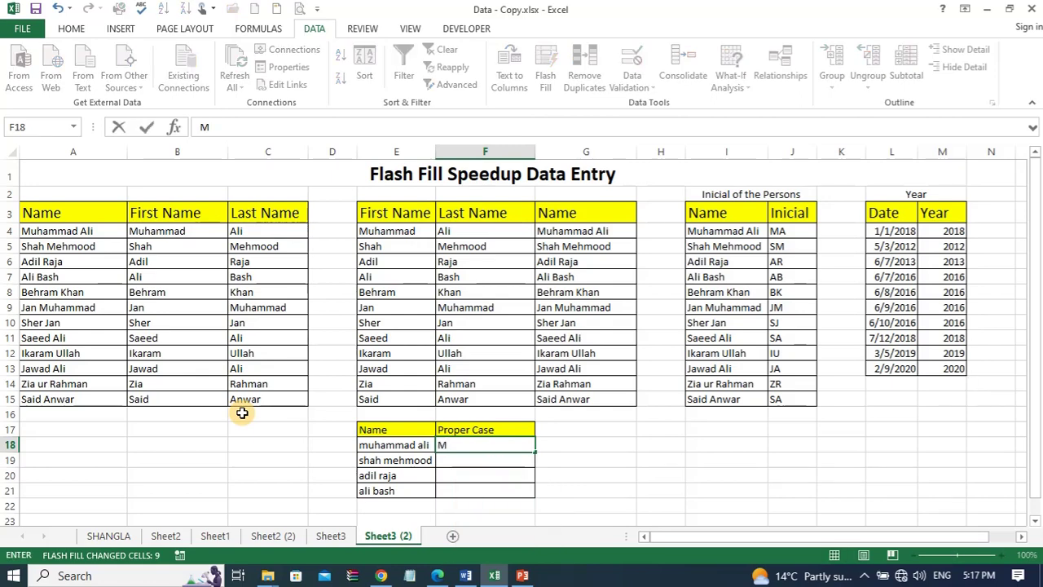
text(uha)
text(mmad)
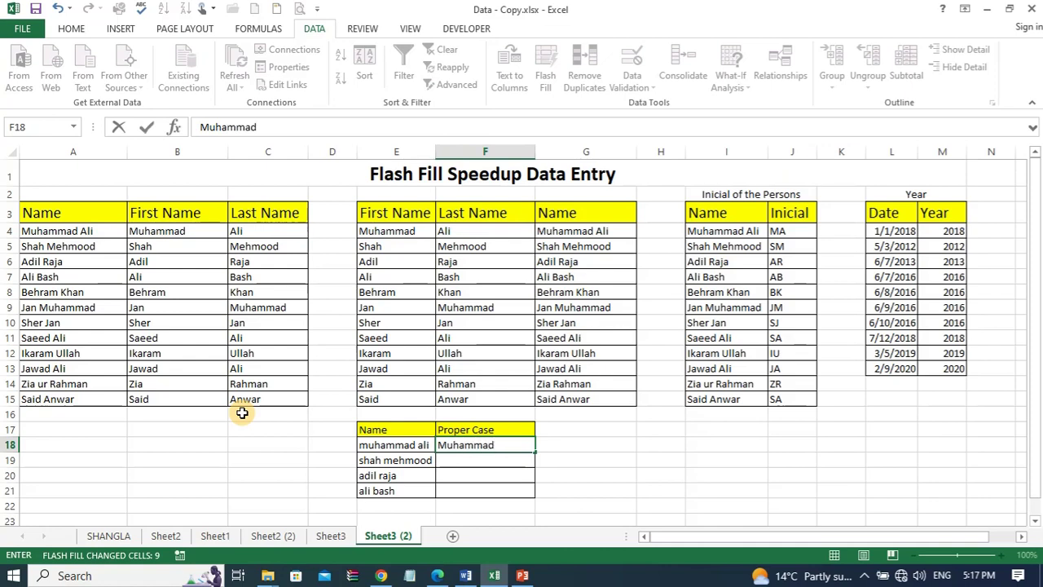
text( Ali)
click(616, 472)
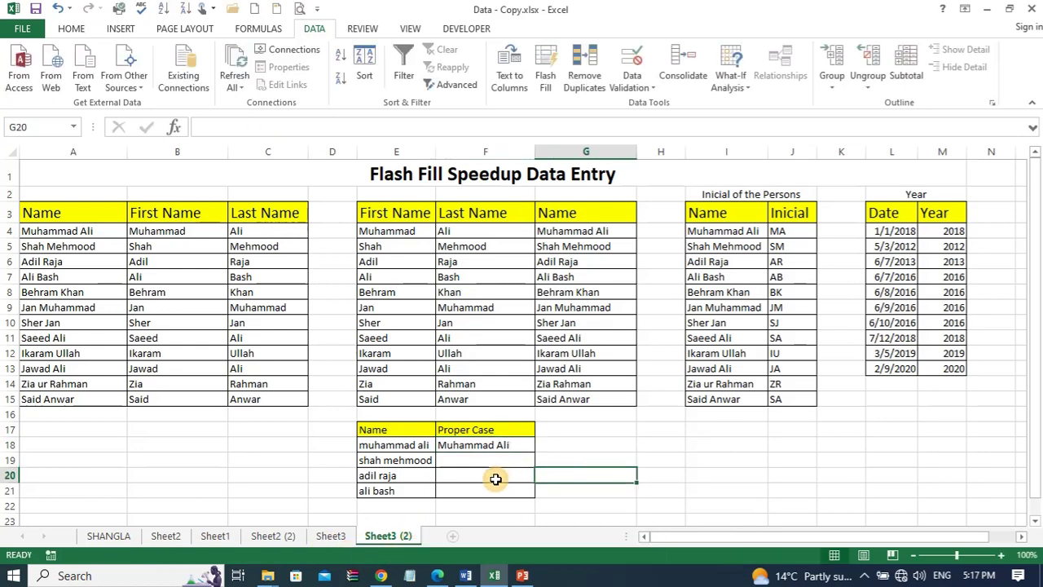
click(475, 444)
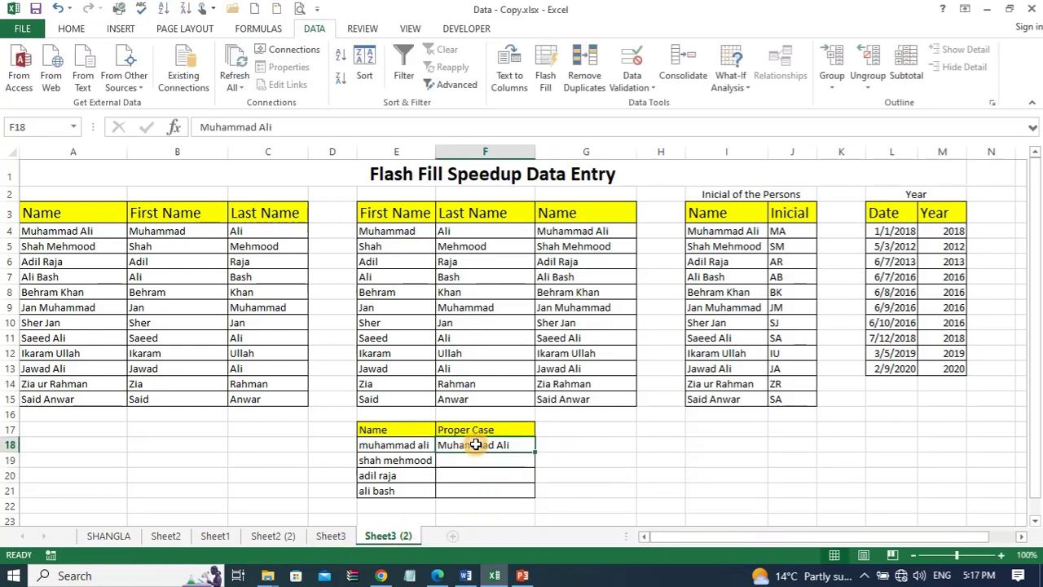
drag(475, 444, 473, 486)
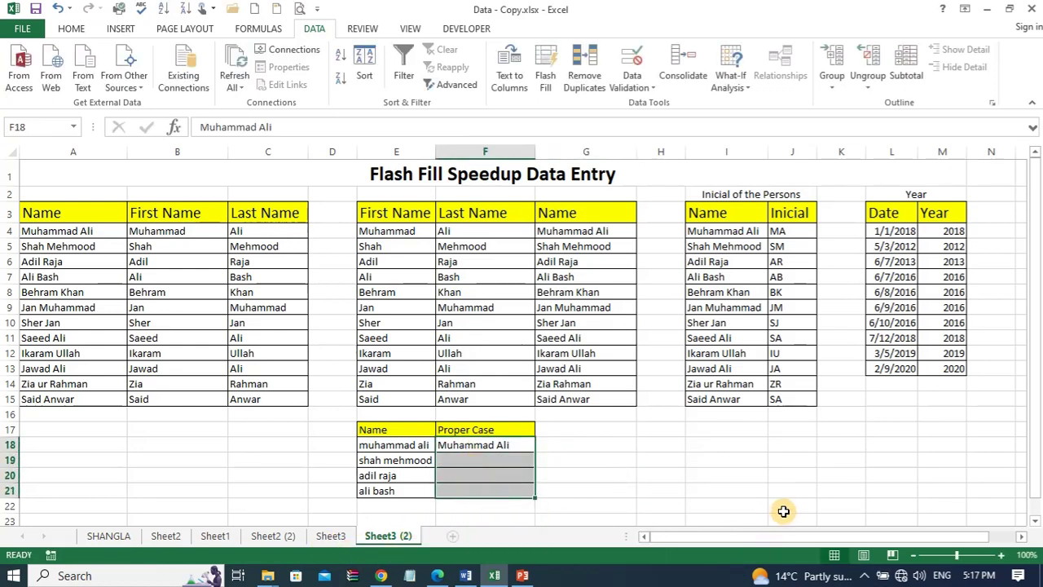
Apply Flash Fill from the Home tab's Fill menu to capitalize the names in F19:F21.
click(70, 31)
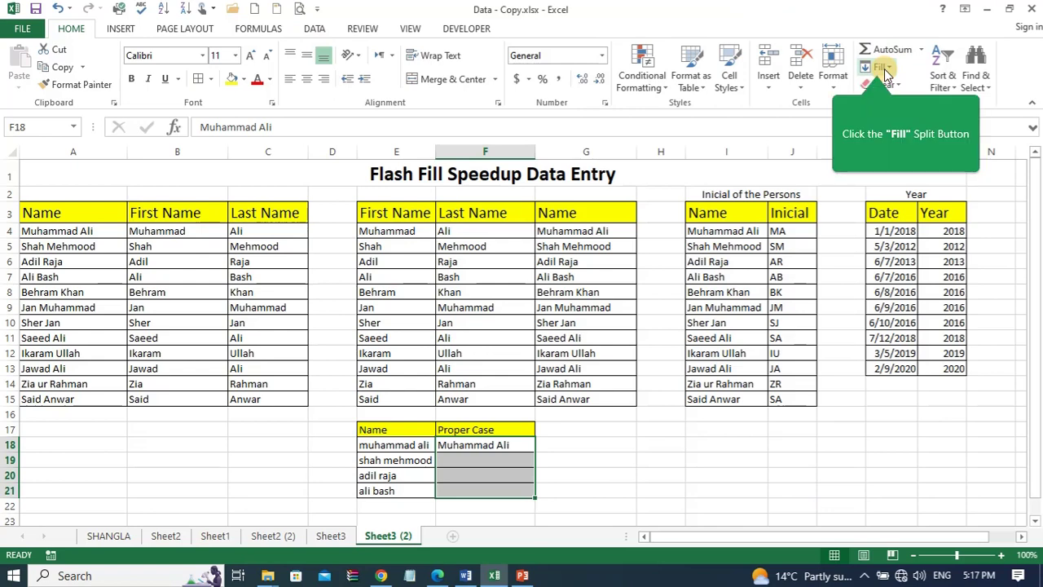
click(884, 67)
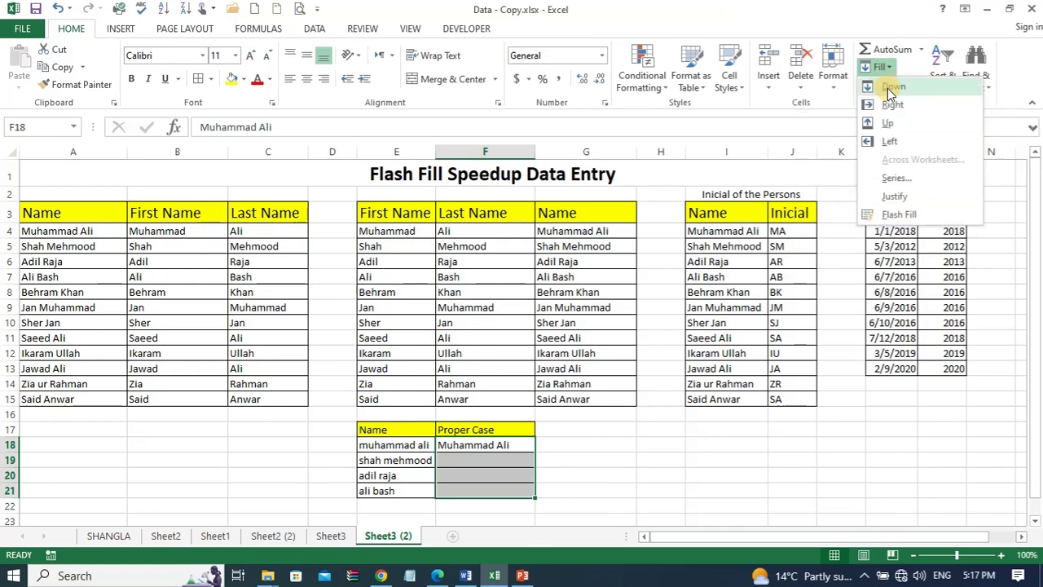
click(896, 214)
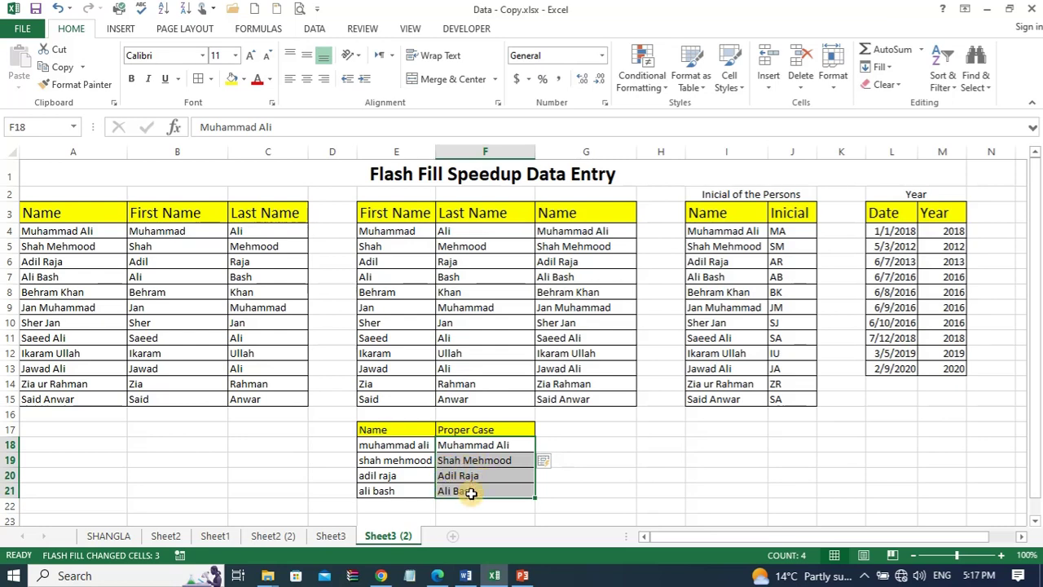
click(628, 470)
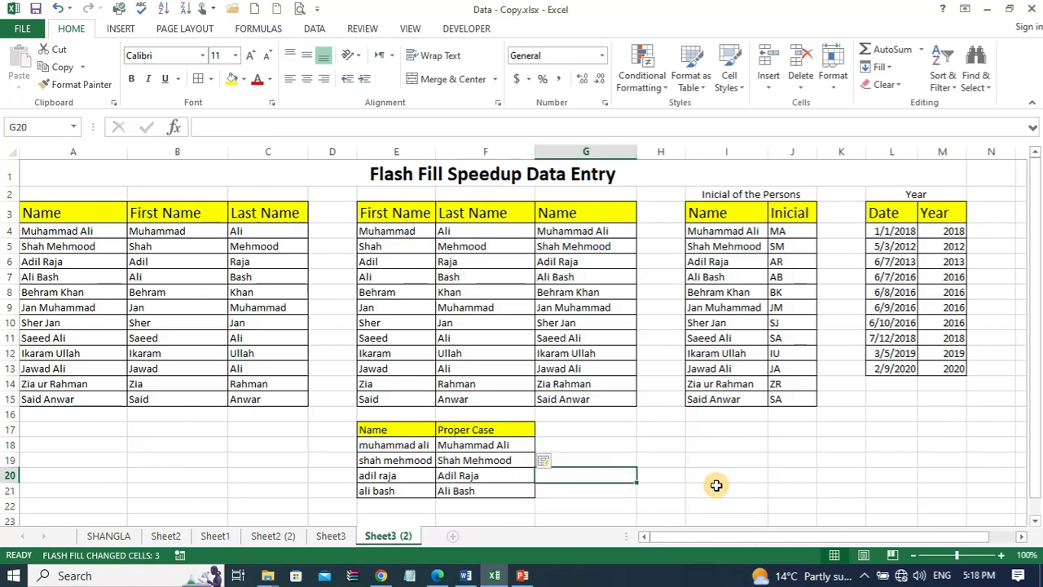